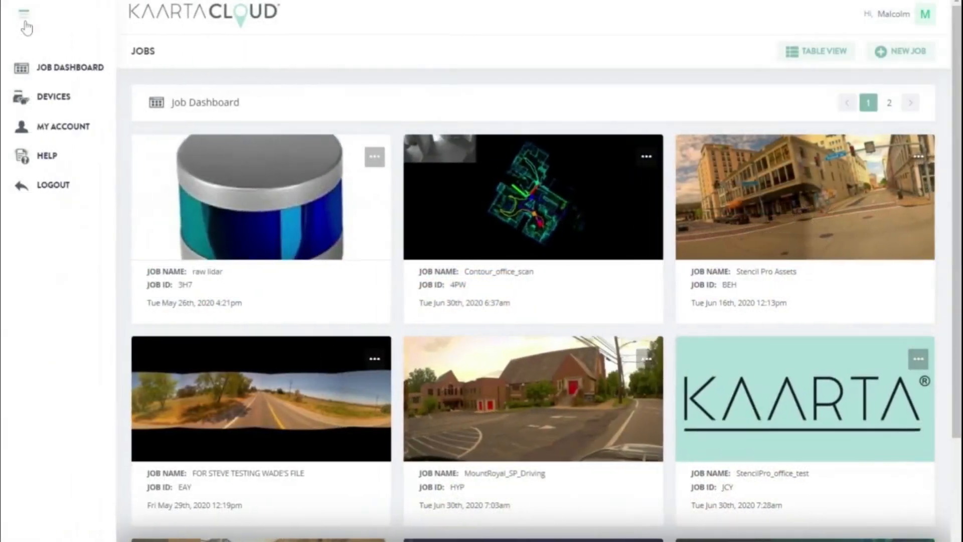
click(25, 23)
click(56, 72)
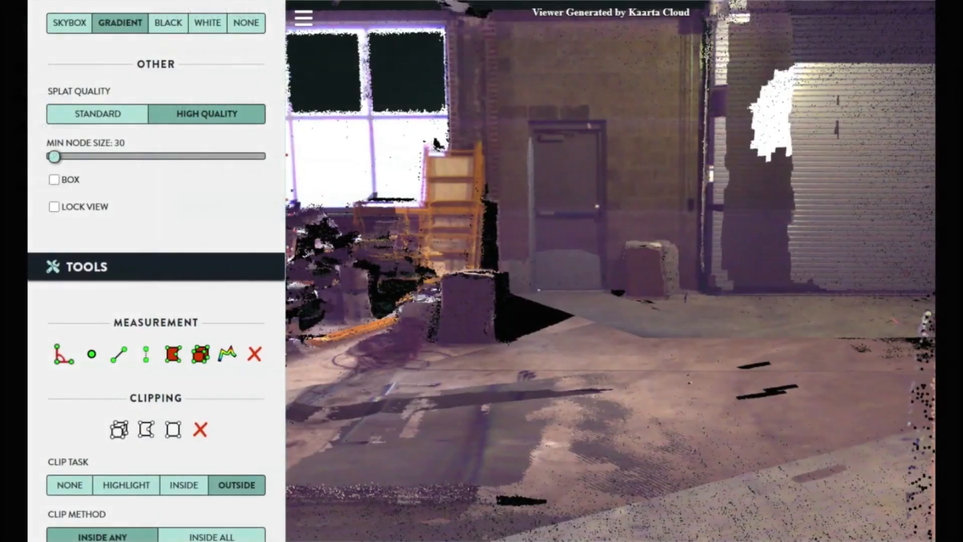
Measure across the grey door in the point cloud through its two upper corners and one lower corner
click(530, 121)
click(603, 119)
click(606, 289)
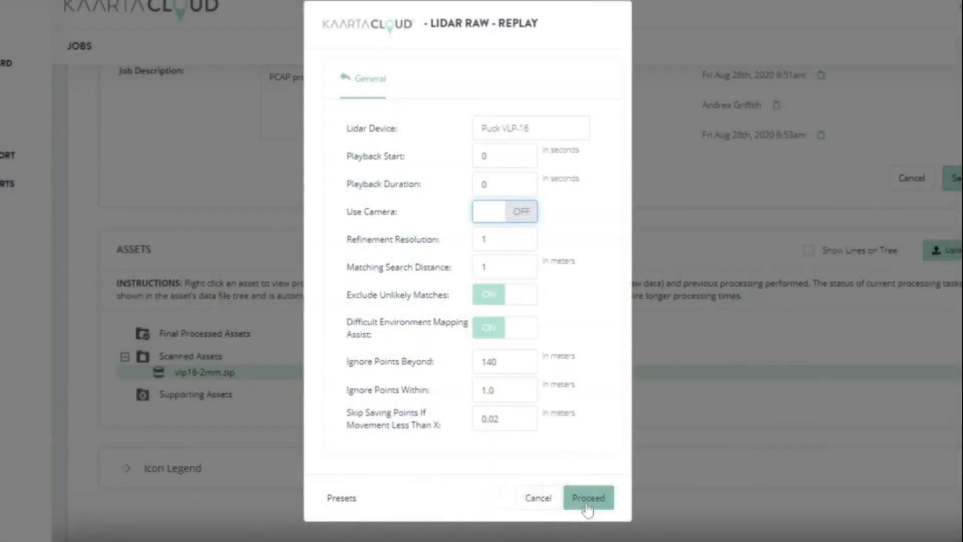
Start the raw lidar replay with Puck VLP-16 as the lidar device
click(586, 500)
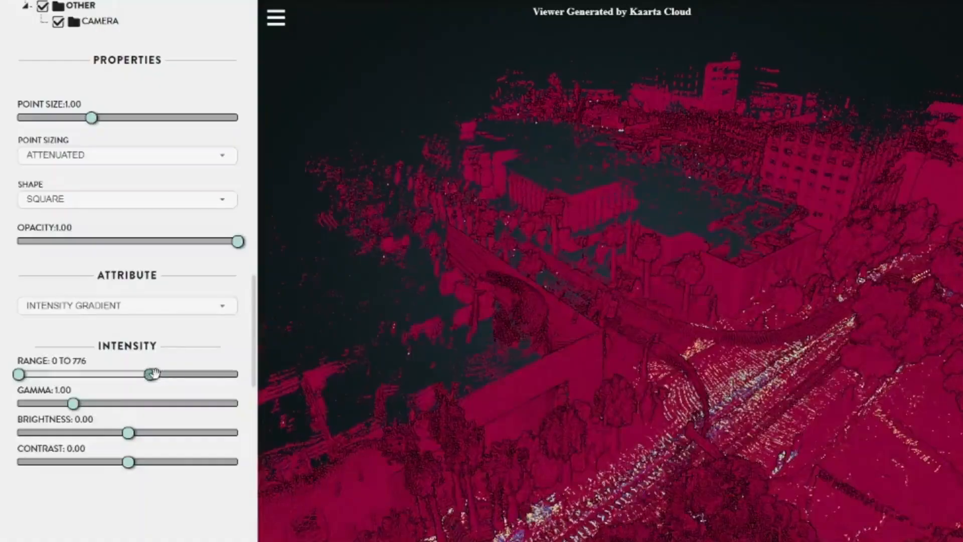
Raise the upper limit of the point cloud's intensity range and inspect the scanned city from another angle
drag(185, 374, 209, 374)
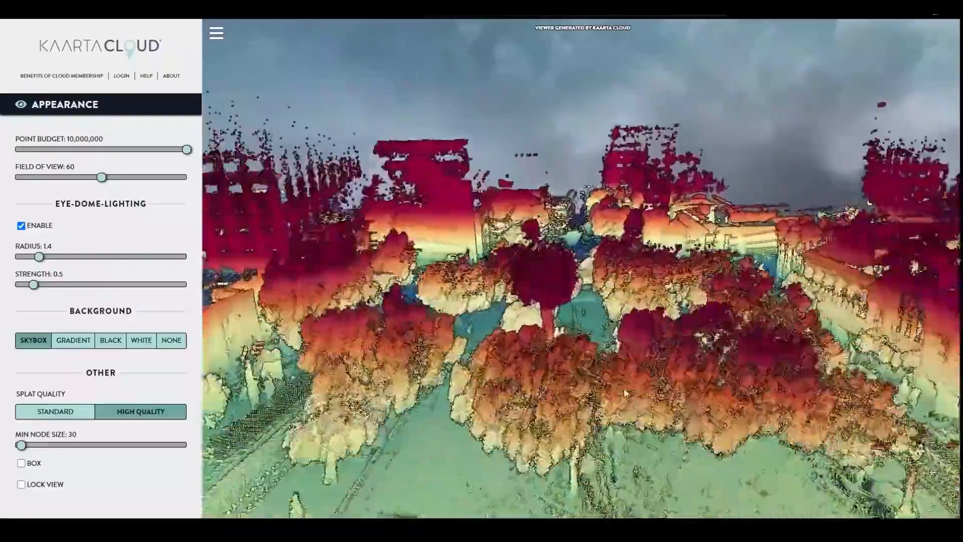
scroll(625, 394, up, 10)
drag(613, 385, 436, 425)
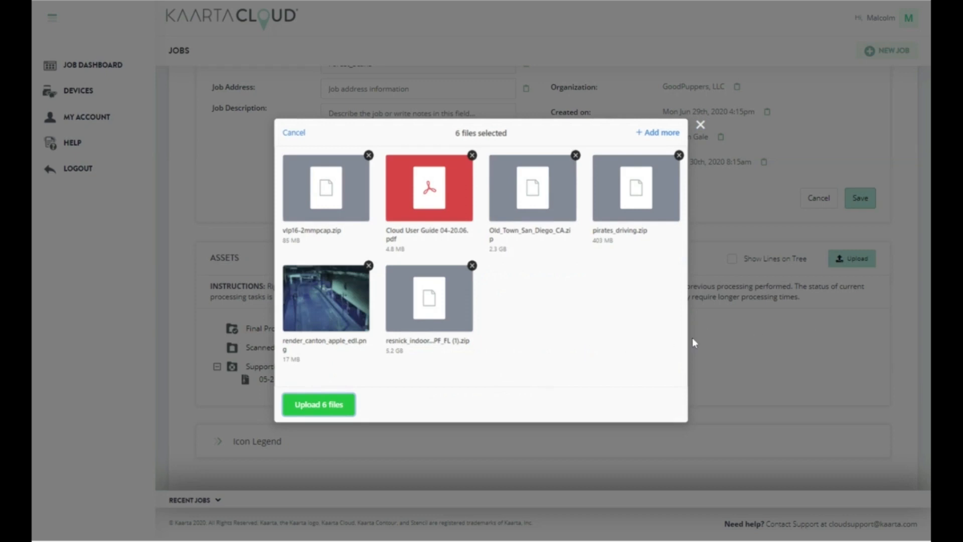
Upload the six selected files to the job
click(330, 406)
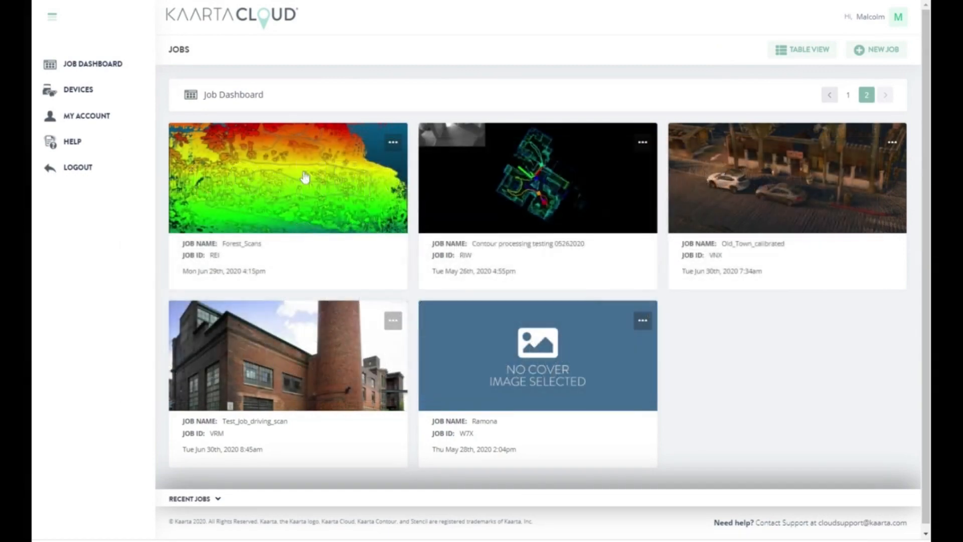
Open the Forest_Scans job from the dashboard and show its assets
click(305, 177)
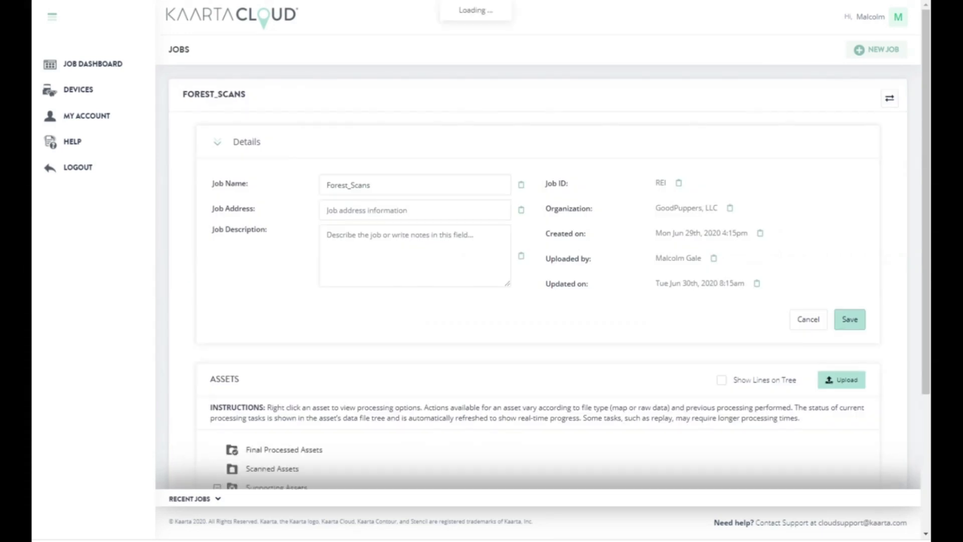
scroll(431, 265, down, 3)
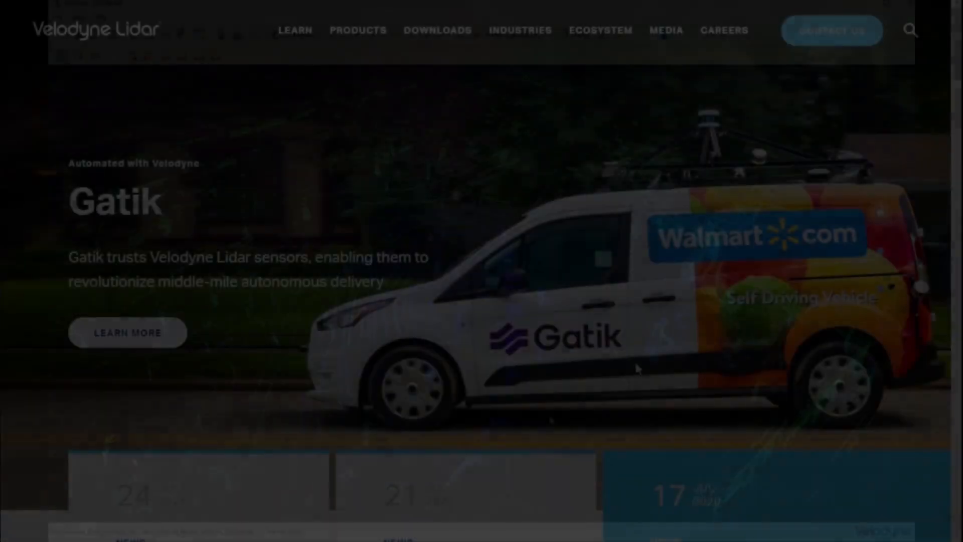
scroll(808, 393, down, 2)
scroll(811, 404, down, 4)
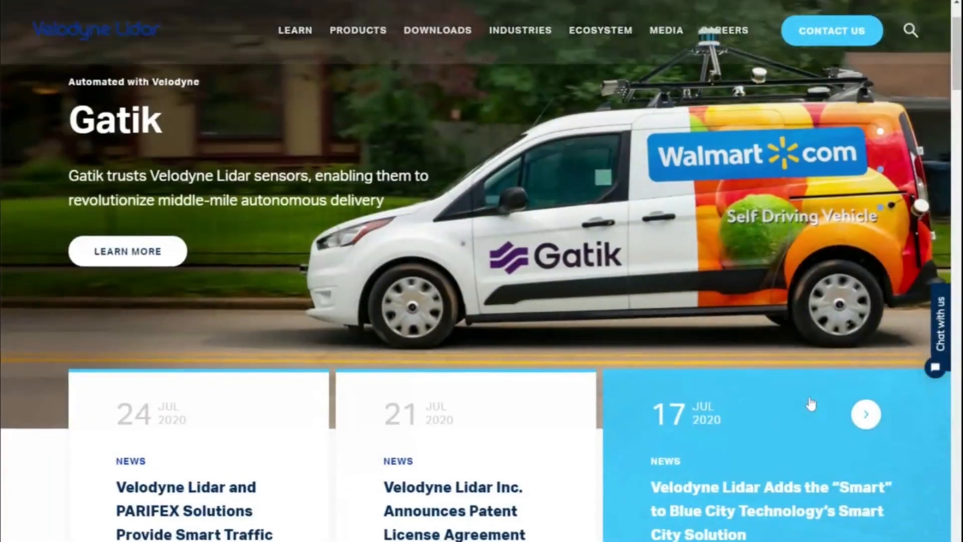
scroll(811, 404, down, 1)
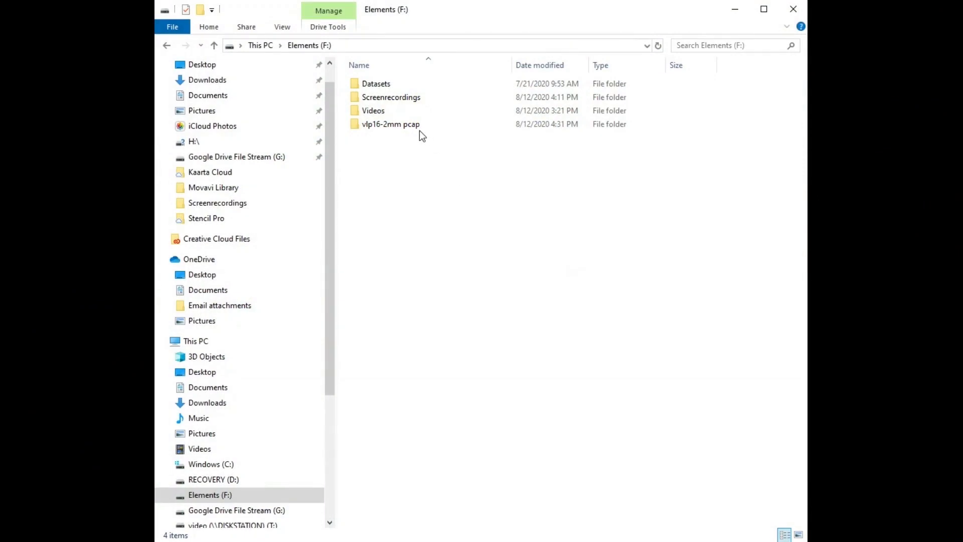
Compress vlp16-2mm.pcap from the vlp16-2mm pcap folder into a zipped folder, keeping the name vlp16-2mm
double_click(414, 126)
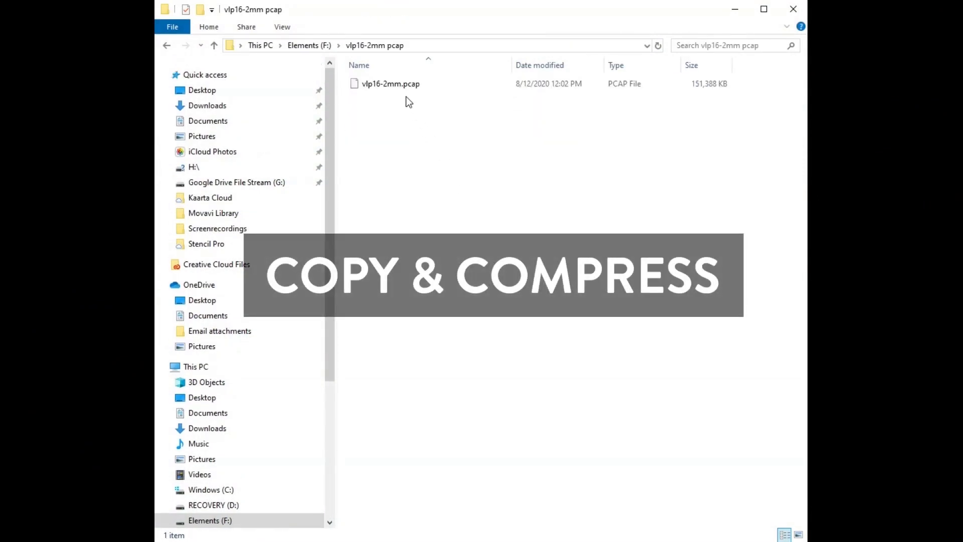
click(406, 86)
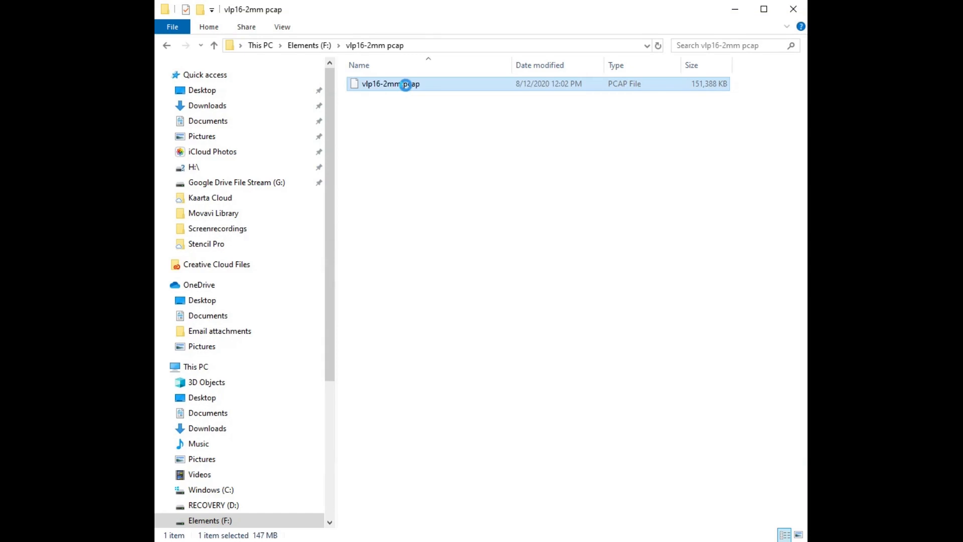
right_click(405, 86)
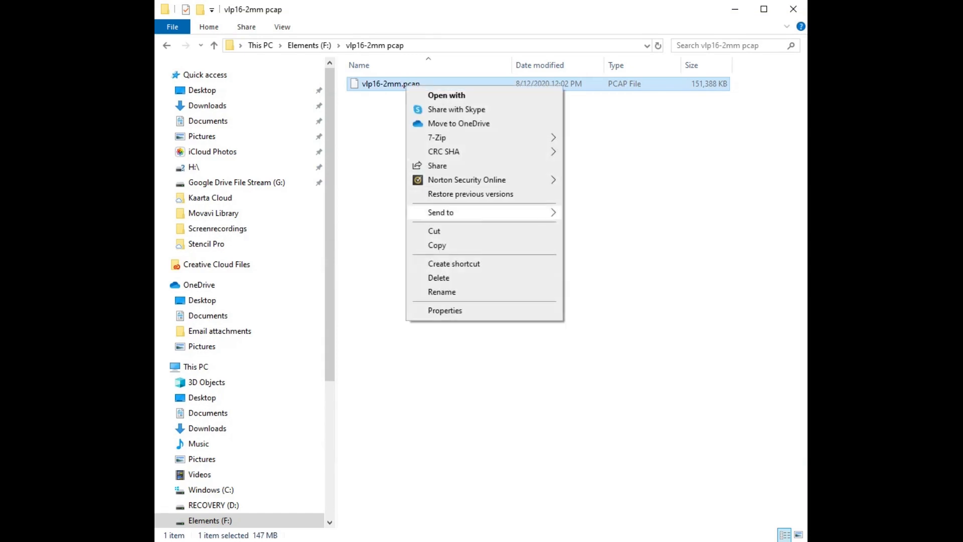
mouse_move(451, 212)
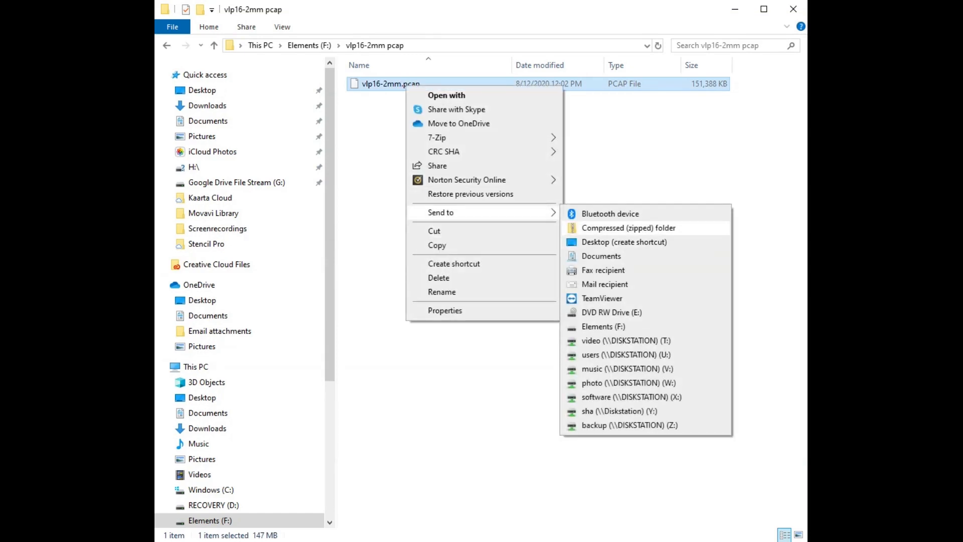
click(623, 228)
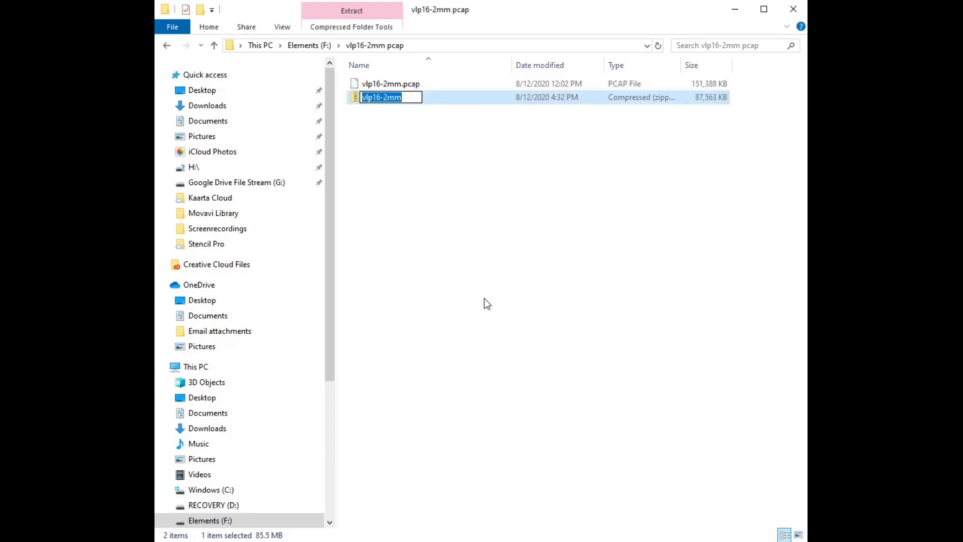
key(Return)
click(485, 281)
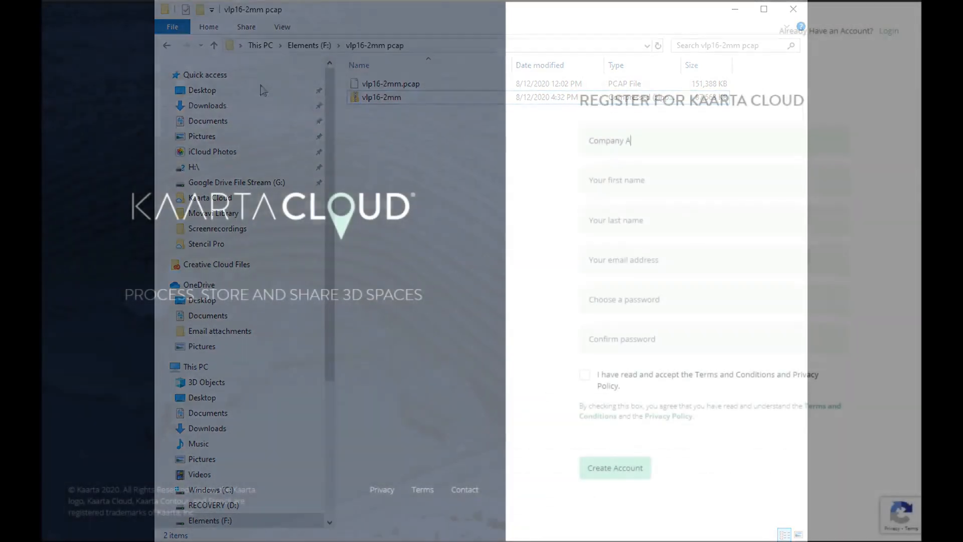
Fill in the Kaarta Cloud registration with Company ABC, the first name, the last name and the e-mail address
text(BC)
key(Tab)
text(Able Baker)
key(Tab)
text(Charlie)
key(Tab)
text(ab)
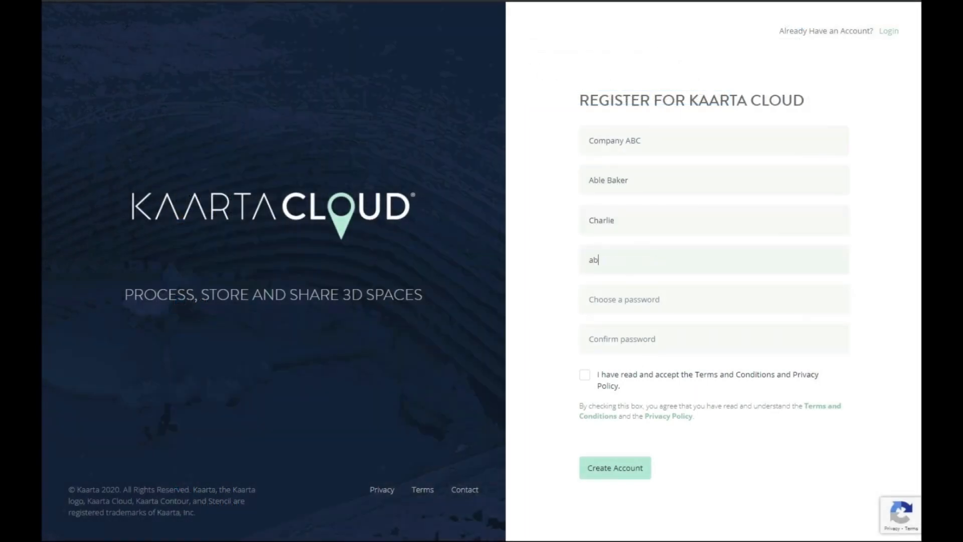
text(c@companyabc)
Enter and confirm the account password, and submit the registration to create the account
key(Tab)
text(••••••••••)
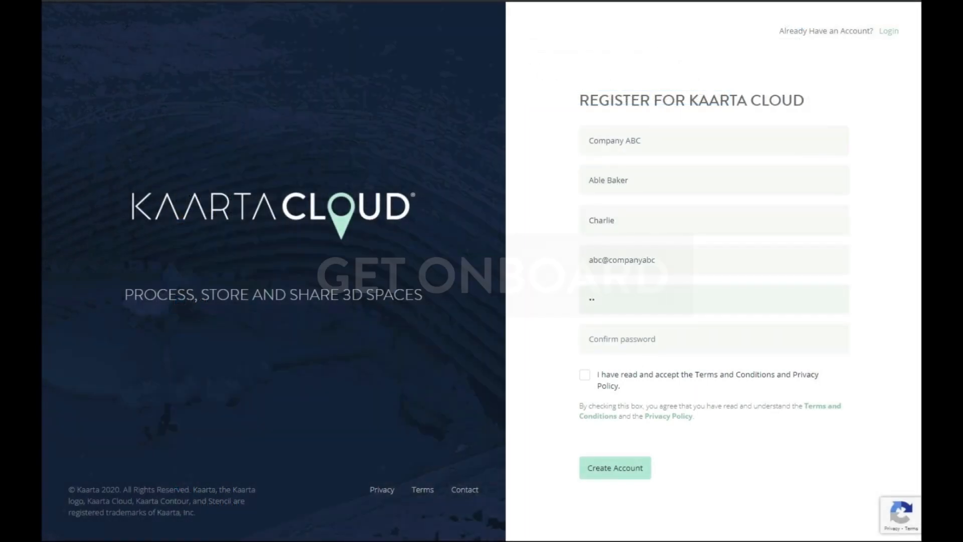
key(Tab)
text(••••)
click(618, 469)
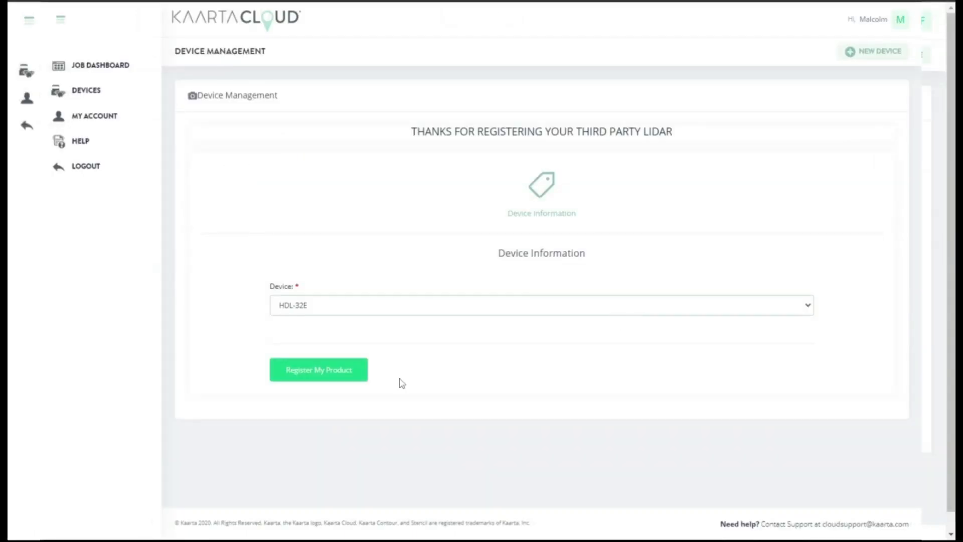
Register the HDL-32E as the third-party lidar device
click(329, 371)
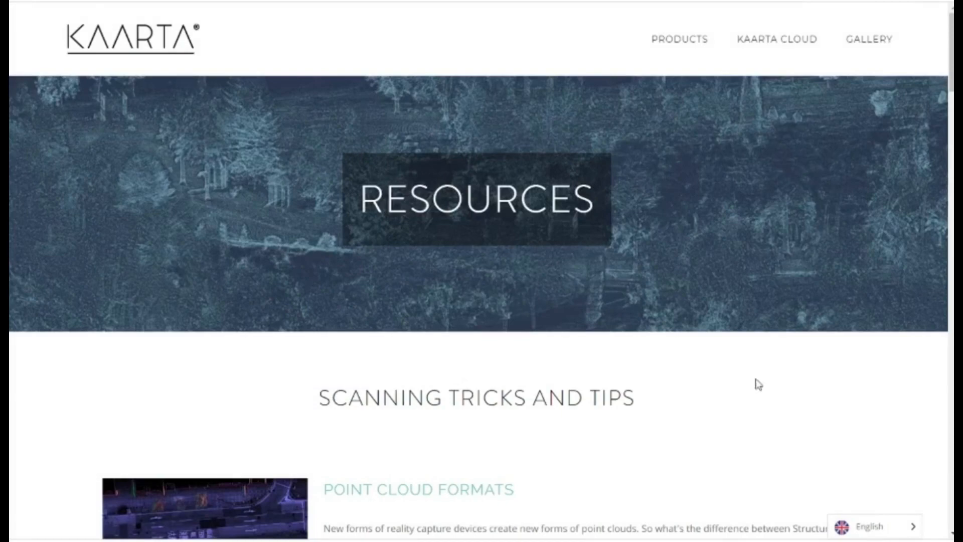
Look through the Scanning Tricks and Tips resources, including the Kaarta Contour getting-started videos
scroll(793, 405, down, 5)
scroll(796, 407, down, 10)
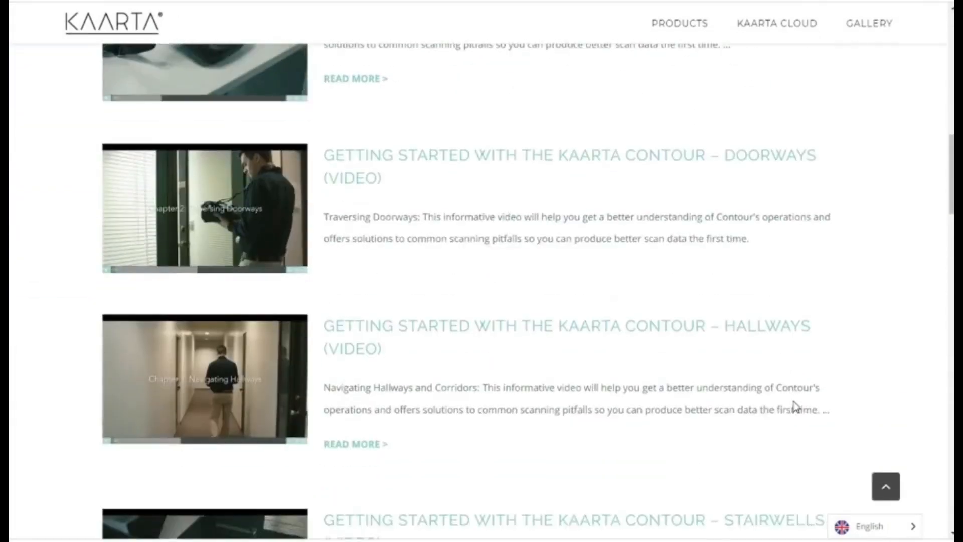
scroll(794, 404, down, 3)
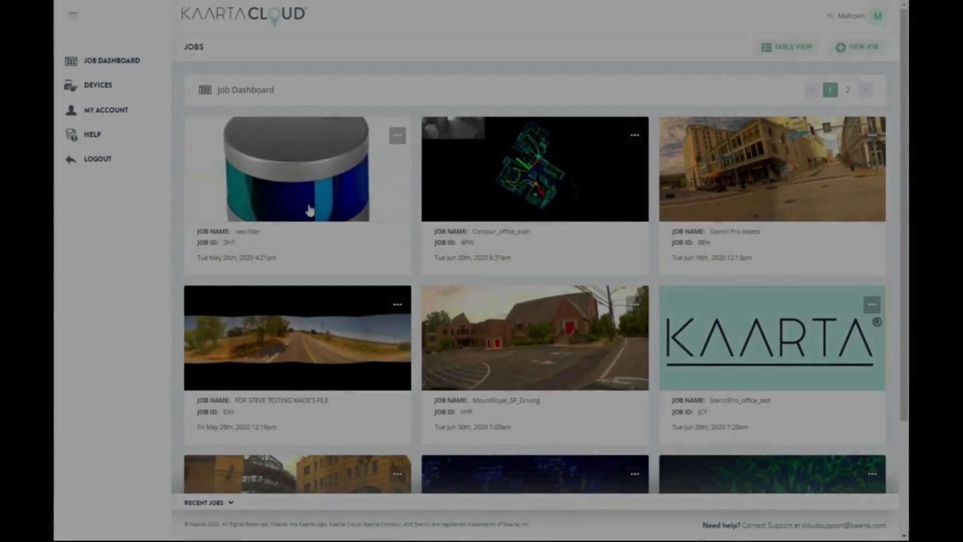
click(310, 211)
scroll(490, 413, down, 8)
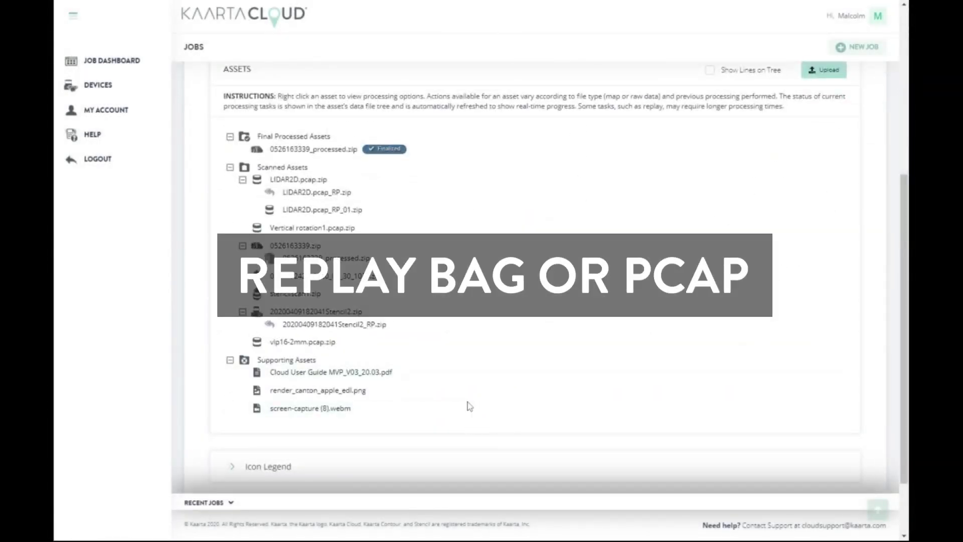
Review the job's assets and open the options for the Santana_Row_to_Plaza_de_Cesar_Chavez_Frame_3050_to_5552.zip scan
scroll(467, 402, down, 1)
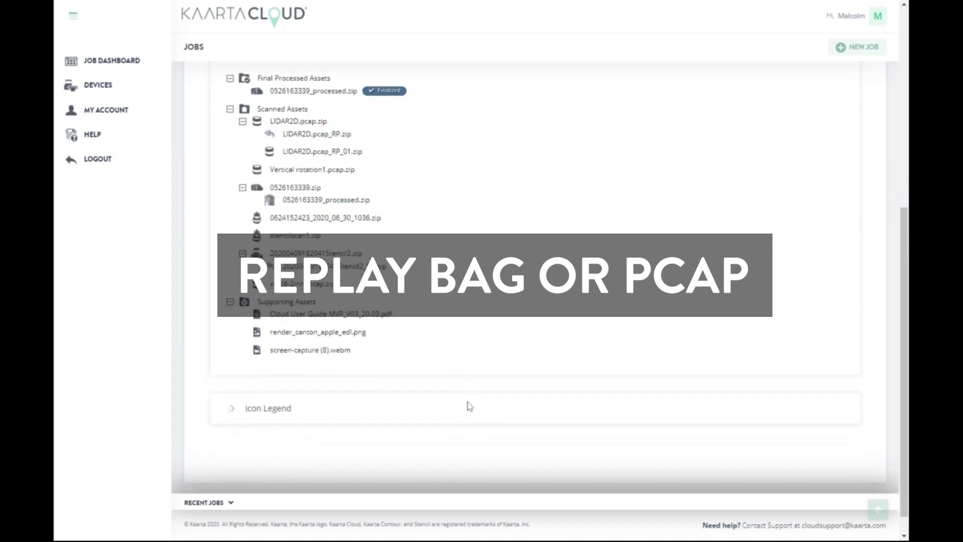
scroll(468, 402, up, 1)
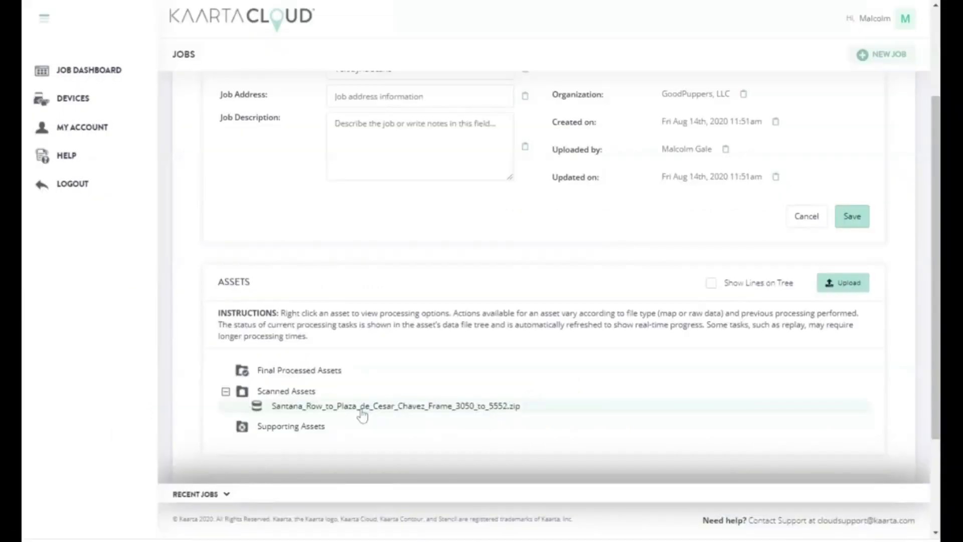
right_click(362, 415)
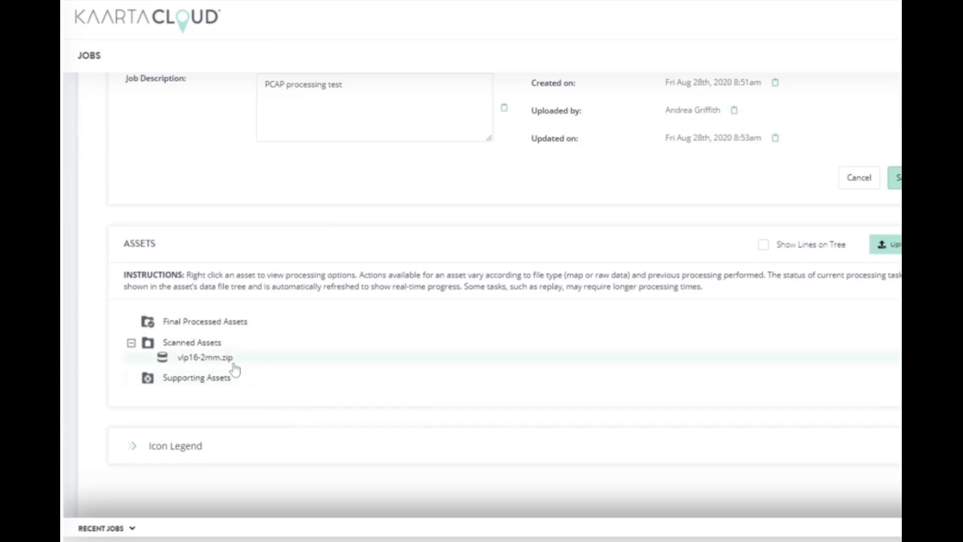
Open replay processing for the scanned asset vlp16-2mm.zip and set the lidar device to Puck VLP-16
right_click(227, 362)
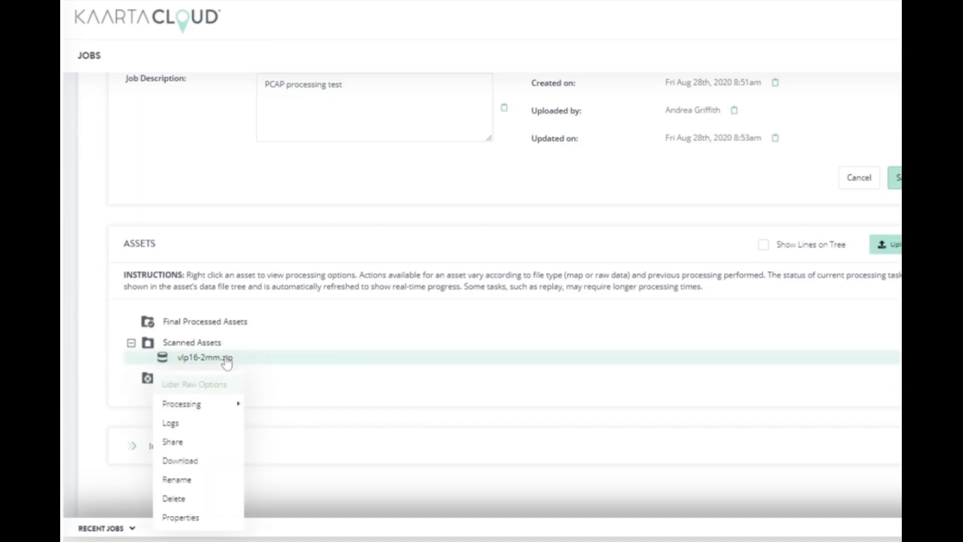
mouse_move(221, 404)
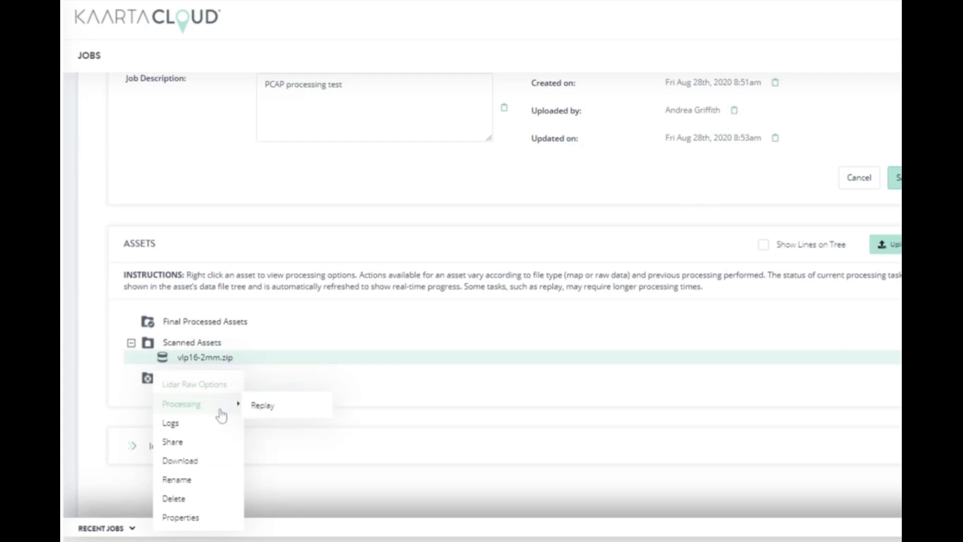
click(294, 414)
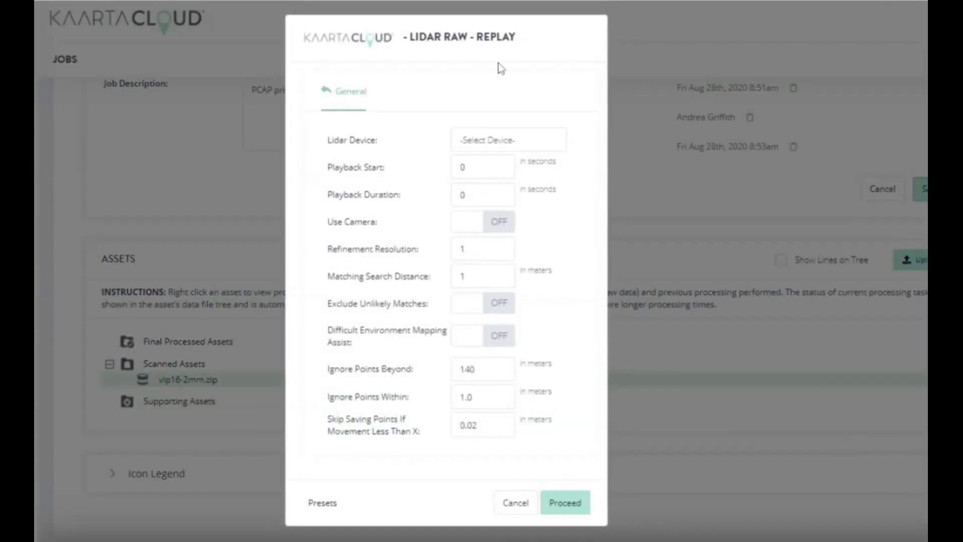
click(538, 146)
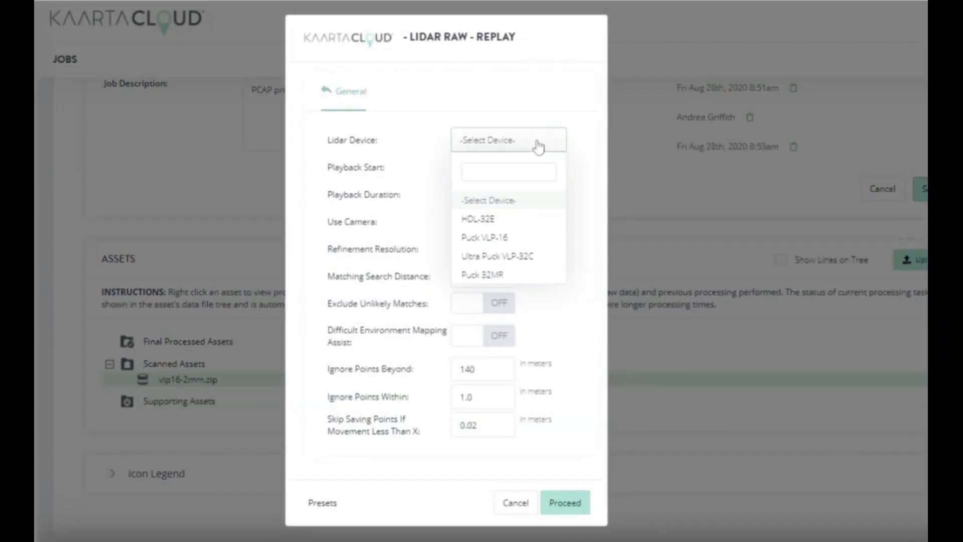
click(518, 239)
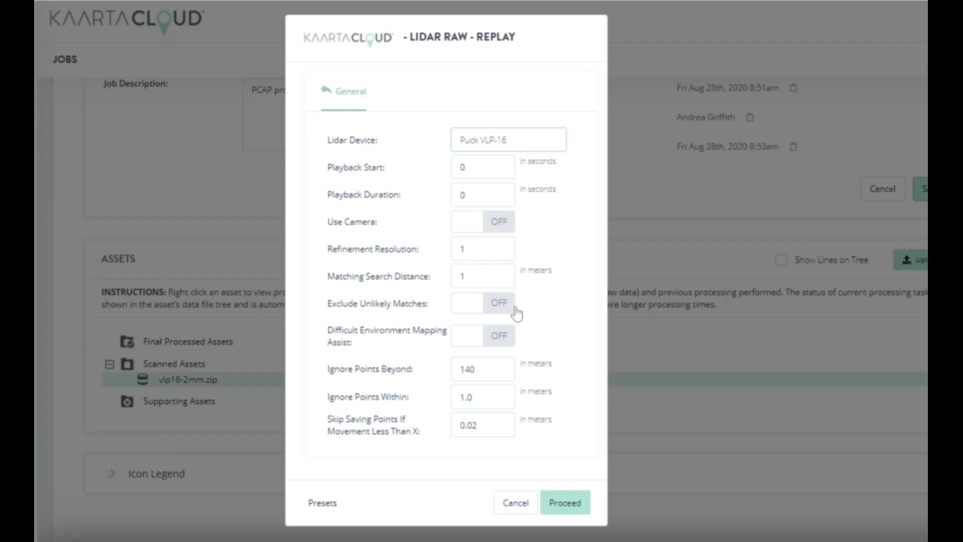
Turn on Exclude Unlikely Matches and Difficult Environment Mapping Assist, leave Use Camera off, and start the replay
click(501, 229)
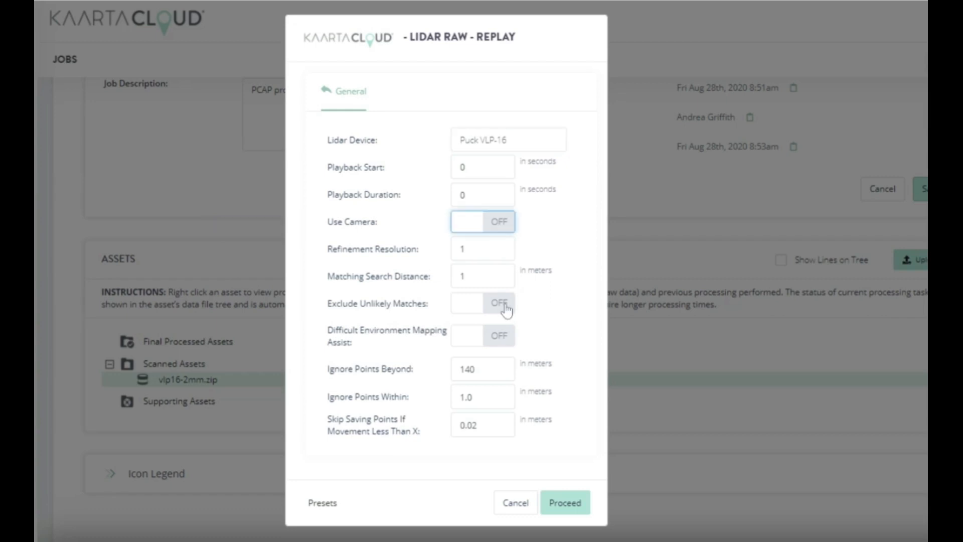
click(506, 307)
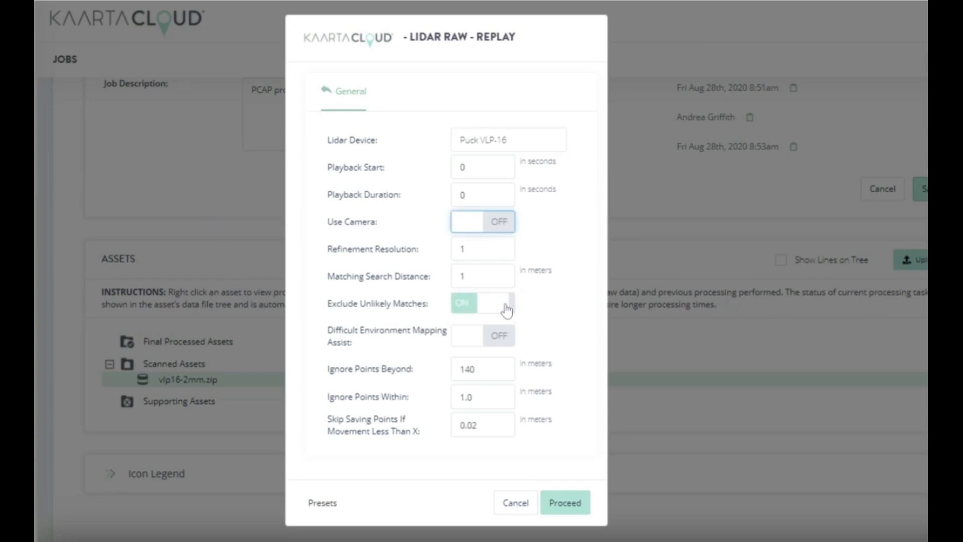
click(508, 340)
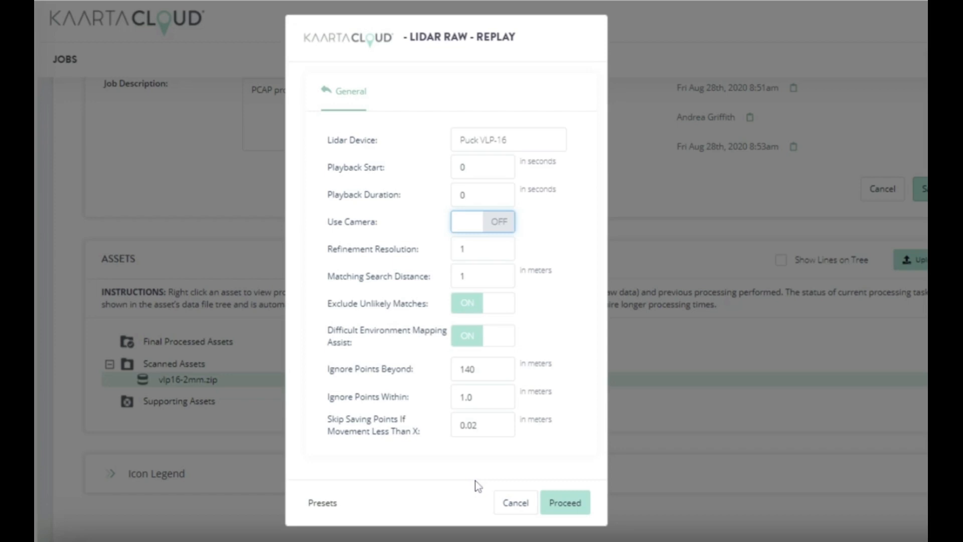
click(563, 508)
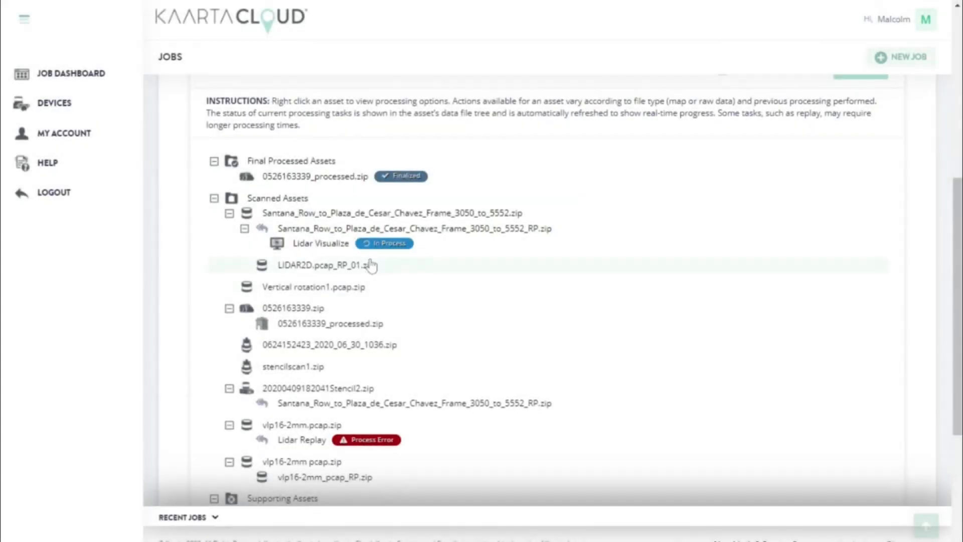
Open the processing options of the replayed Santana Row map and review the Loop Closure, GNSS and Files settings for aligning a lidar map
right_click(465, 234)
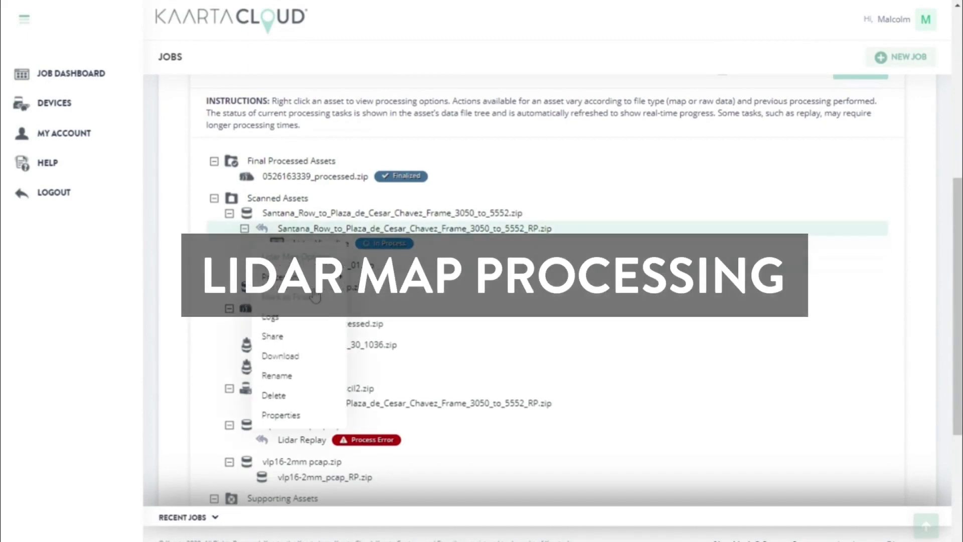
mouse_move(316, 294)
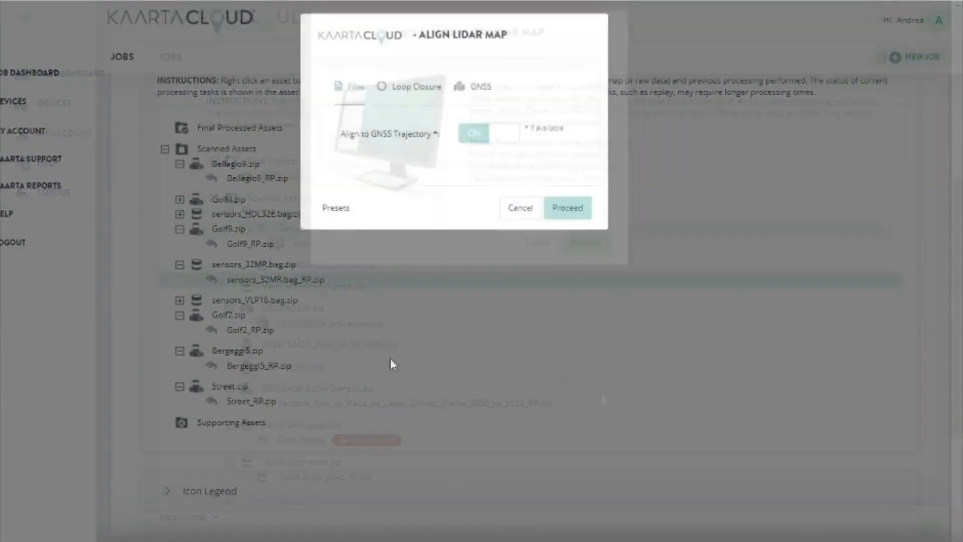
click(413, 92)
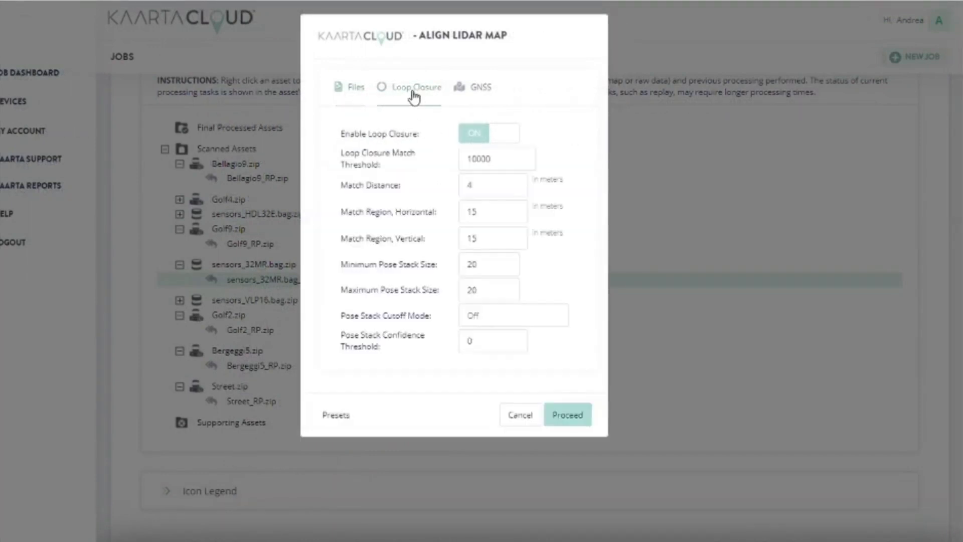
click(487, 97)
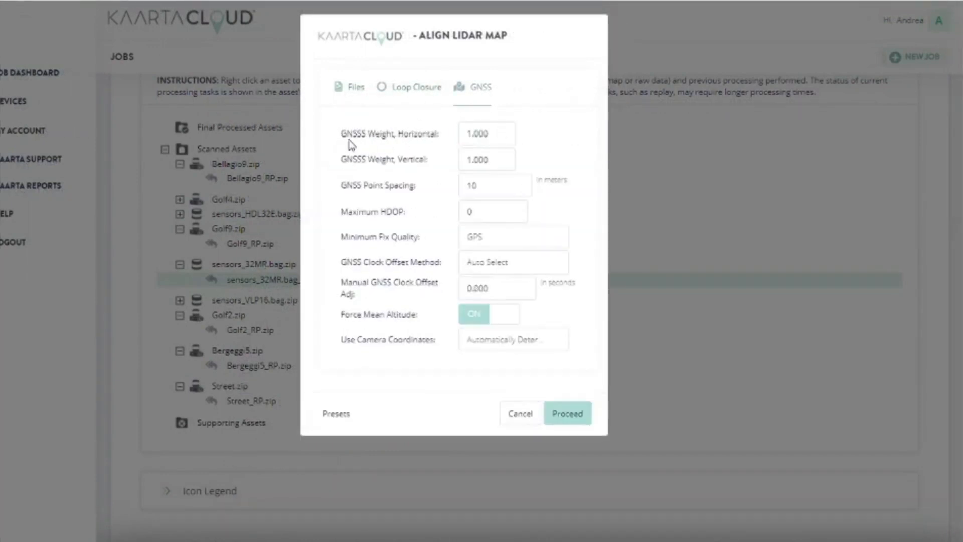
click(357, 91)
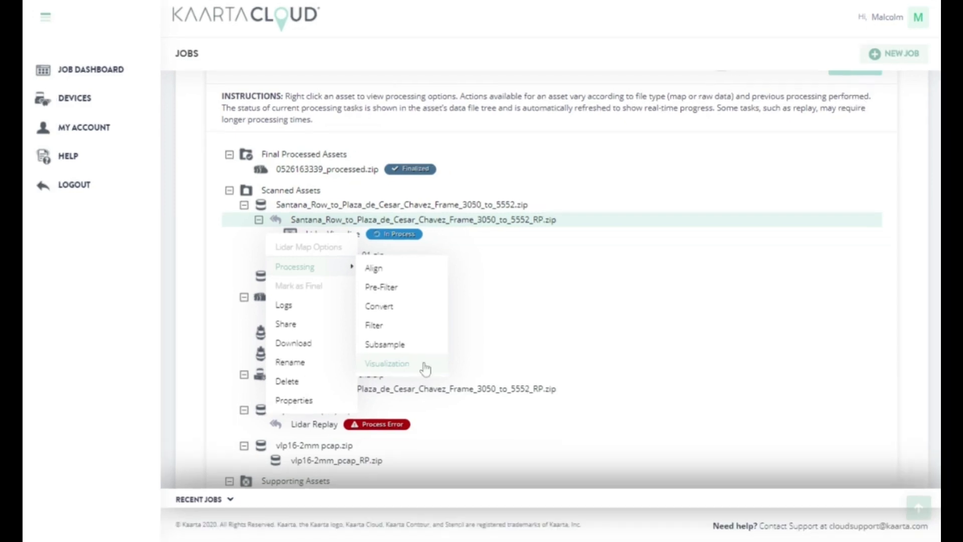
Run Visualization on Santana_Row_to_Plaza_de_Cesar_Chavez_Frame_3050_to_5552_RP.zip and explore a colored point cloud up close in the 3D viewer
click(411, 376)
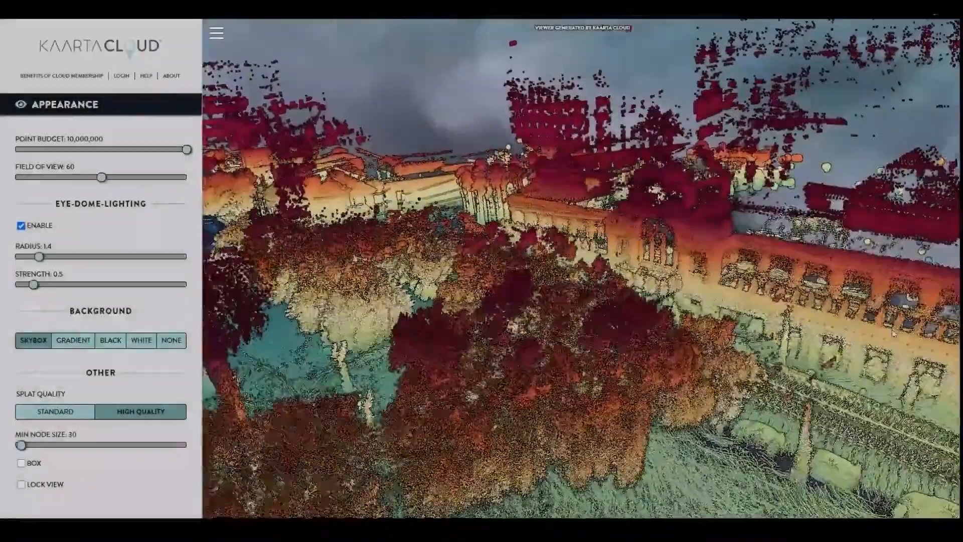
scroll(624, 388, up, 10)
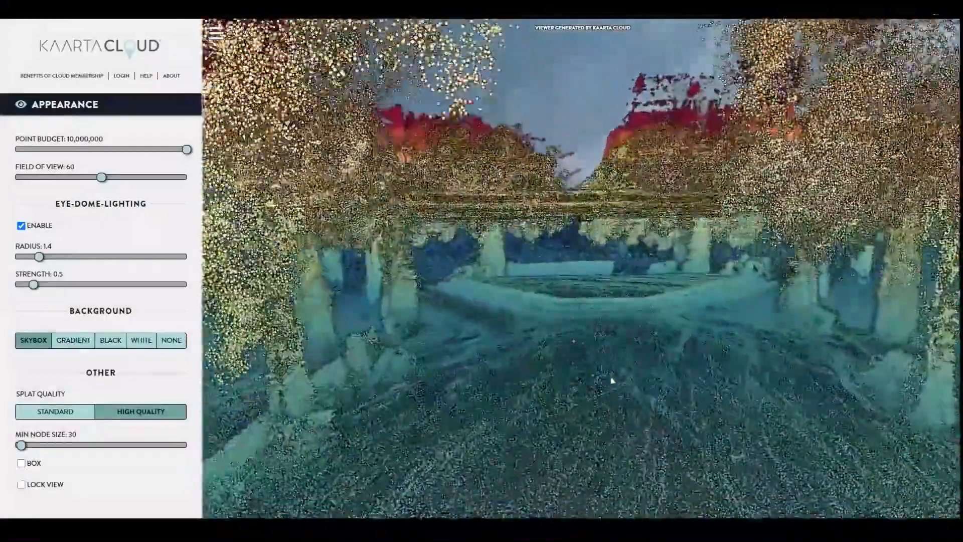
drag(612, 380, 296, 425)
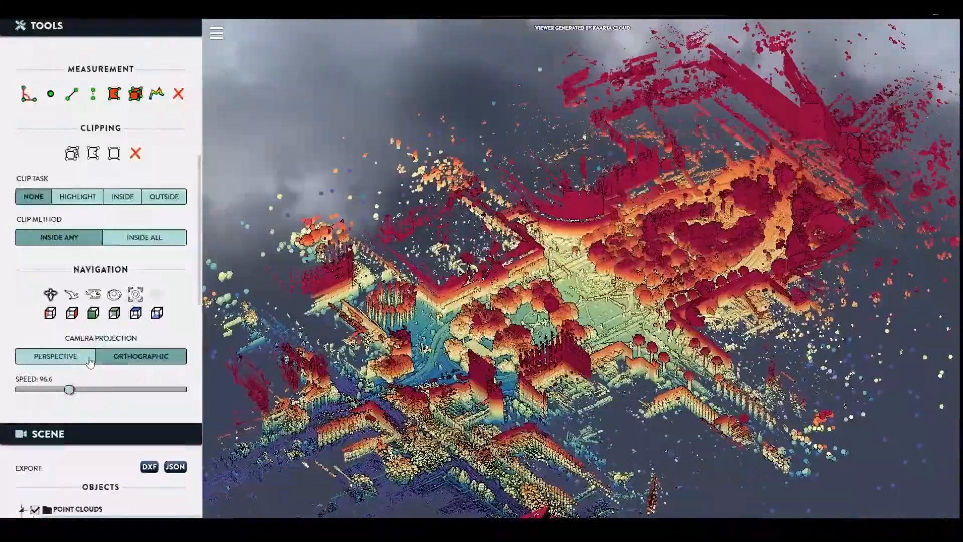